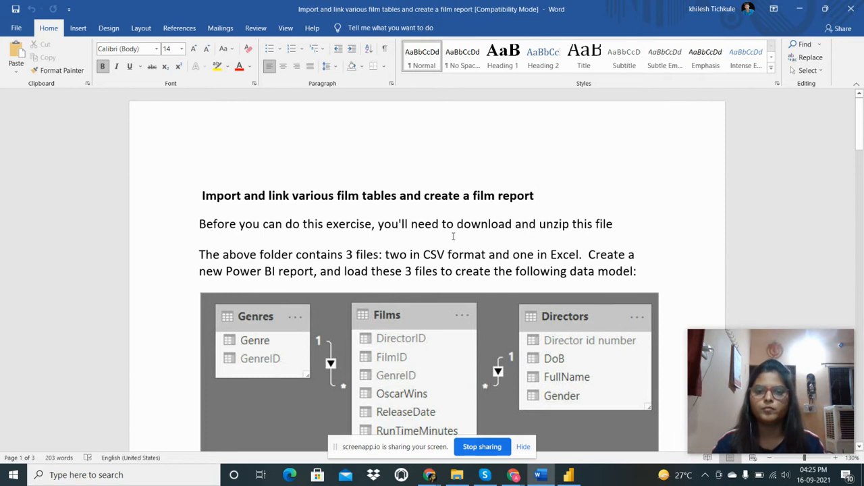
- Read the exercise instructions on loading the three files and building the Genres, Films and Directors data model
{"action": "scroll", "coordinate": [454, 227], "scroll_direction": "down", "scroll_amount": 1}
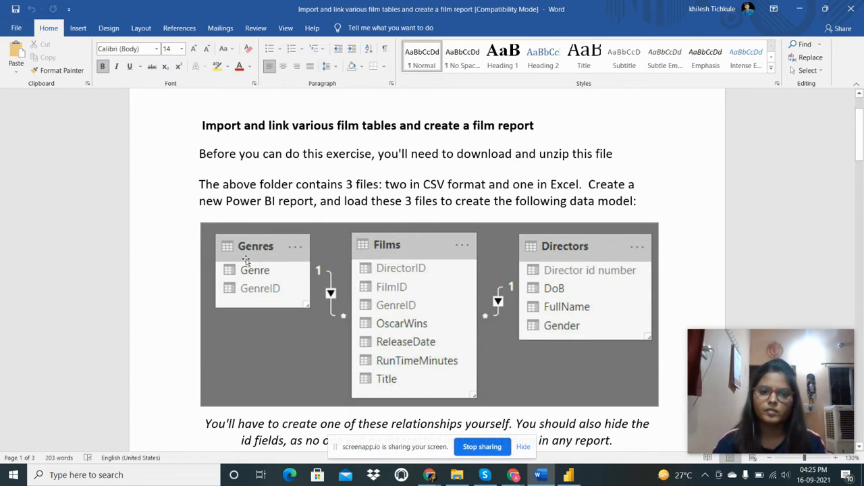
{"action": "scroll", "coordinate": [426, 195], "scroll_direction": "down", "scroll_amount": 1}
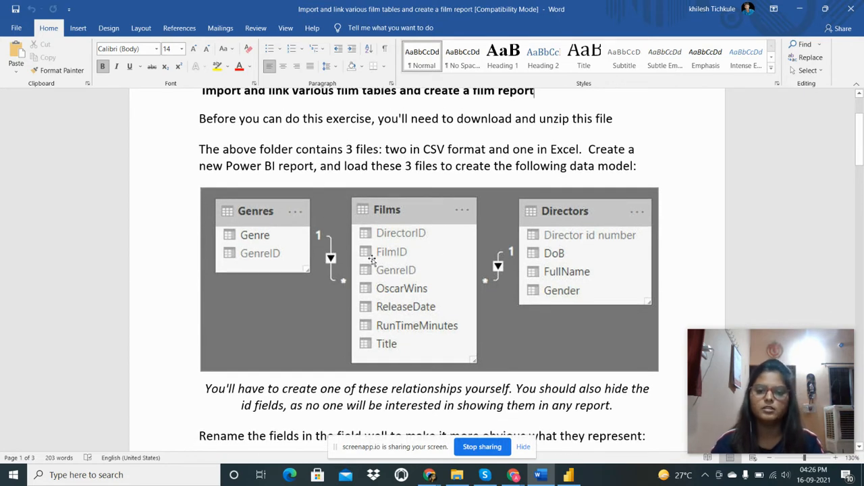
{"action": "scroll", "coordinate": [371, 260], "scroll_direction": "down", "scroll_amount": 2}
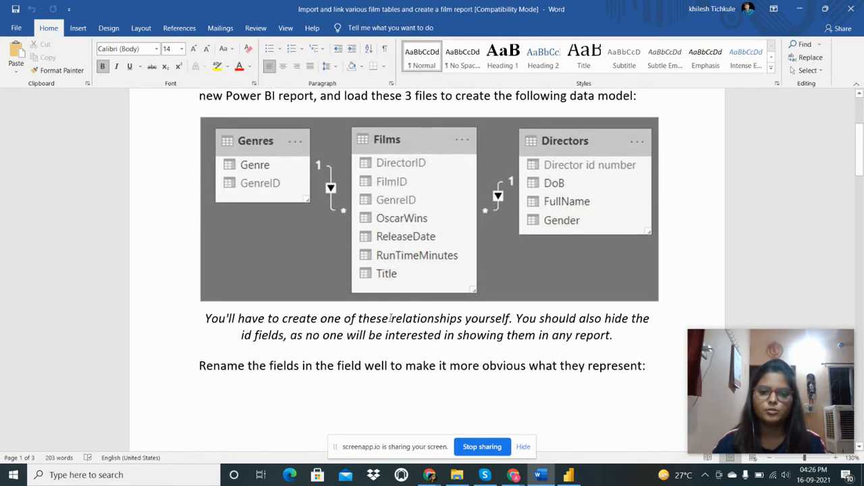
{"action": "scroll", "coordinate": [390, 318], "scroll_direction": "down", "scroll_amount": 1}
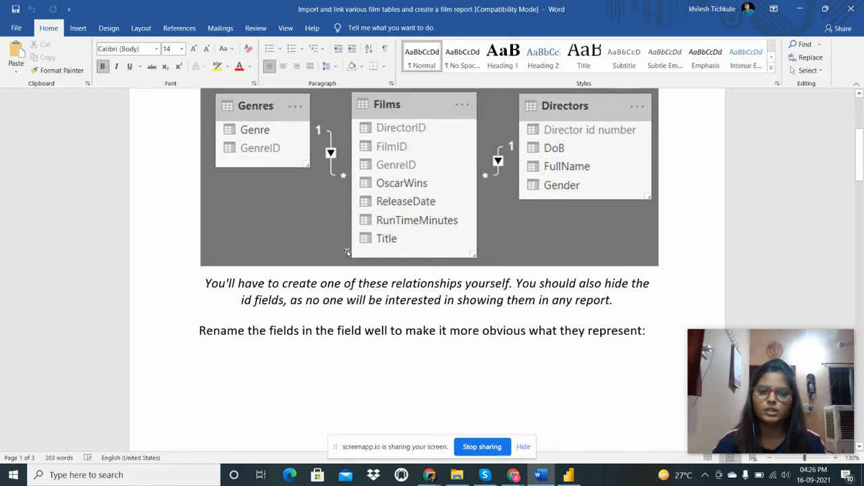
- Switch to Power BI Desktop and examine the fields of the Directors, Films and Genres tables and the relationships in the data model
{"action": "left_click", "coordinate": [571, 476]}
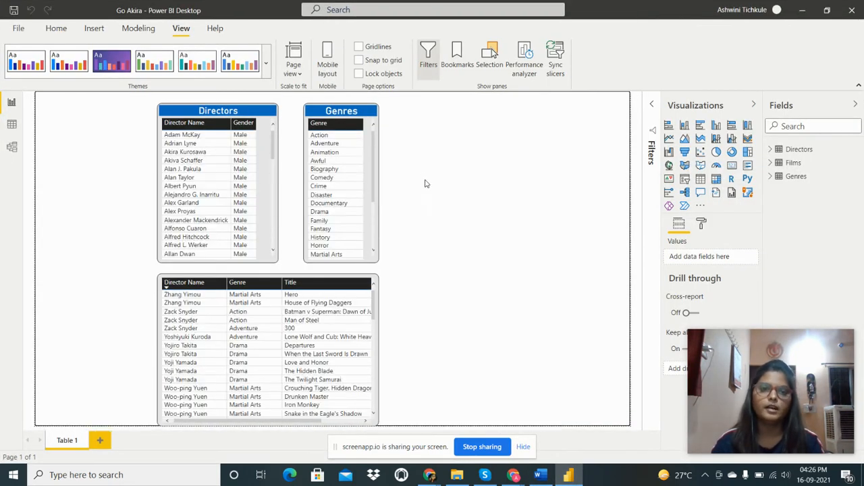
{"action": "left_click", "coordinate": [8, 126]}
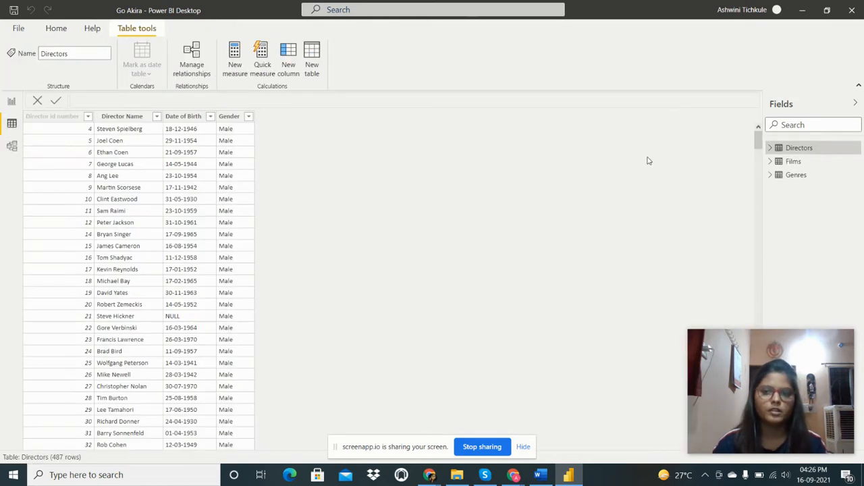
{"action": "left_click", "coordinate": [769, 149]}
{"action": "left_click", "coordinate": [769, 149]}
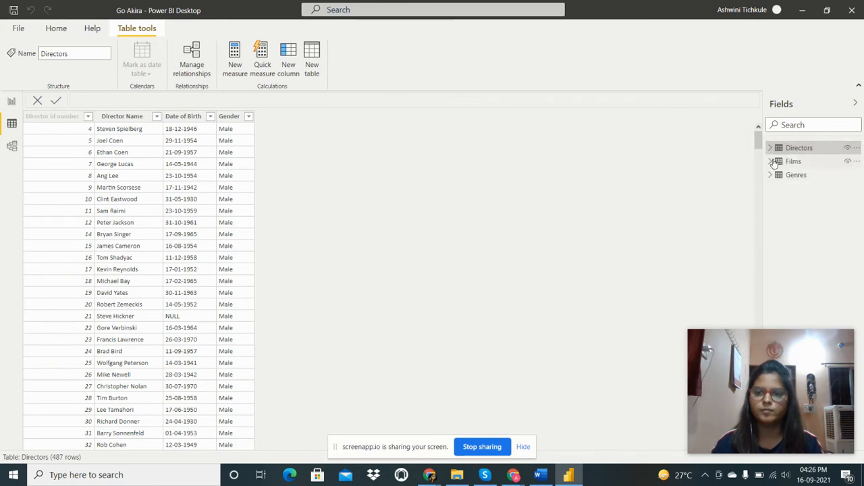
{"action": "left_click", "coordinate": [770, 162]}
{"action": "left_click", "coordinate": [773, 162]}
{"action": "left_click", "coordinate": [770, 177]}
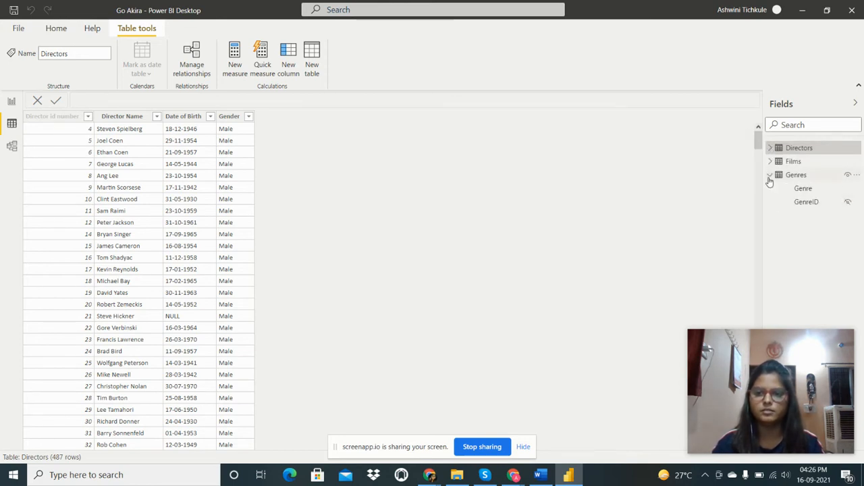
{"action": "left_click", "coordinate": [769, 177]}
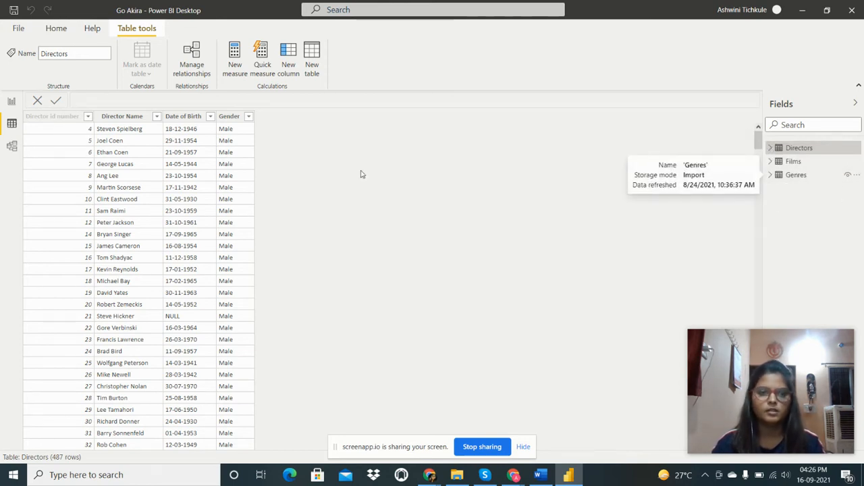
{"action": "left_click", "coordinate": [11, 146]}
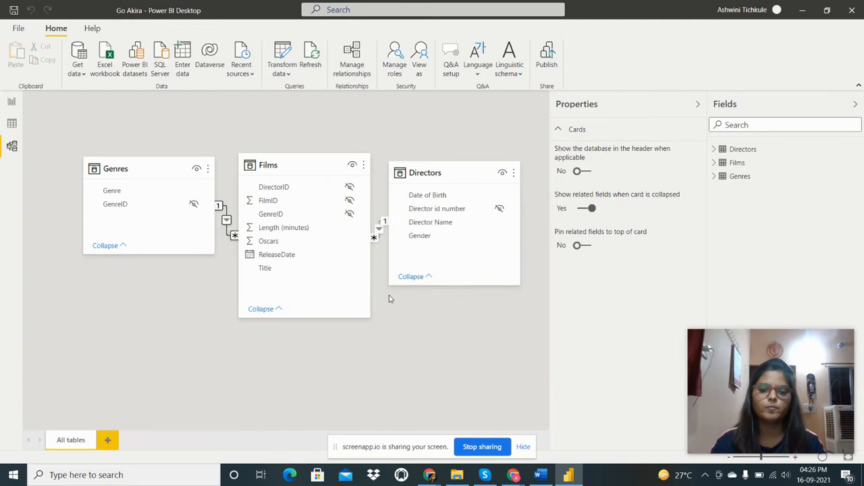
- Switch to Word and read the section on renaming fields, comparing the original list with the revised names
{"action": "left_click", "coordinate": [539, 475]}
{"action": "scroll", "coordinate": [351, 287], "scroll_direction": "down", "scroll_amount": 10}
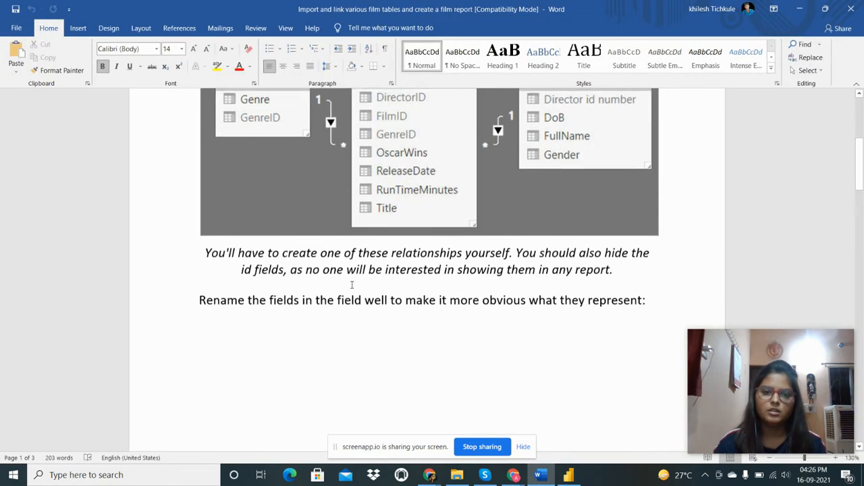
{"action": "scroll", "coordinate": [343, 284], "scroll_direction": "down", "scroll_amount": 2}
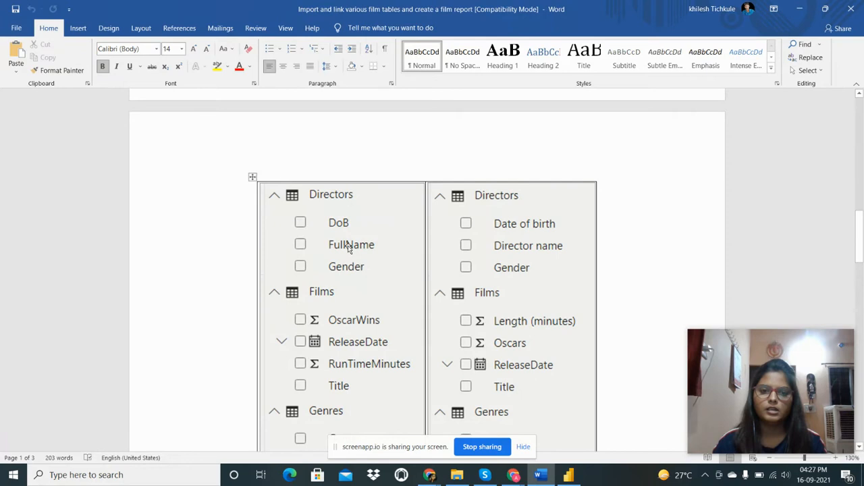
{"action": "scroll", "coordinate": [347, 245], "scroll_direction": "down", "scroll_amount": 1}
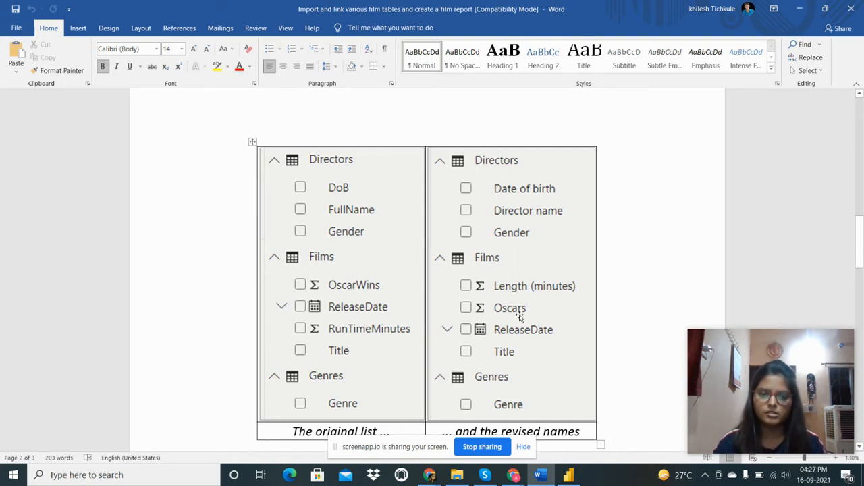
{"action": "scroll", "coordinate": [519, 299], "scroll_direction": "down", "scroll_amount": 1}
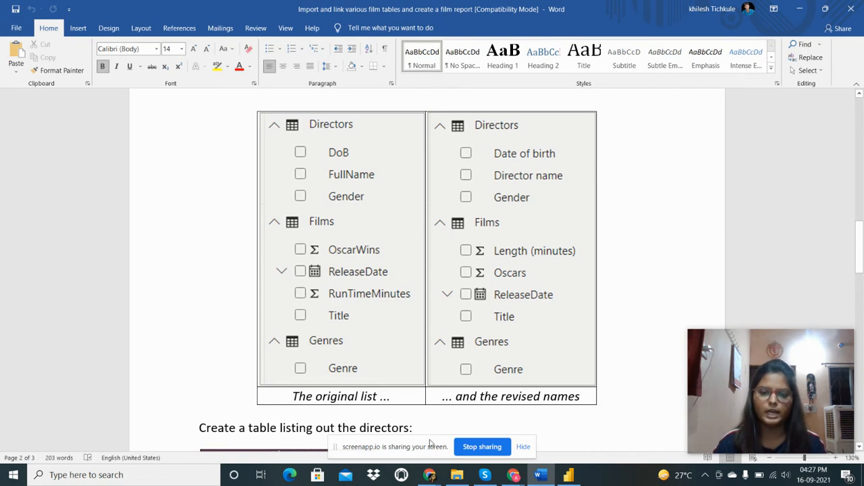
- Switch to Power BI Desktop and open the name of the Directors table's Date of Birth field for editing in the report view
{"action": "left_click", "coordinate": [569, 475]}
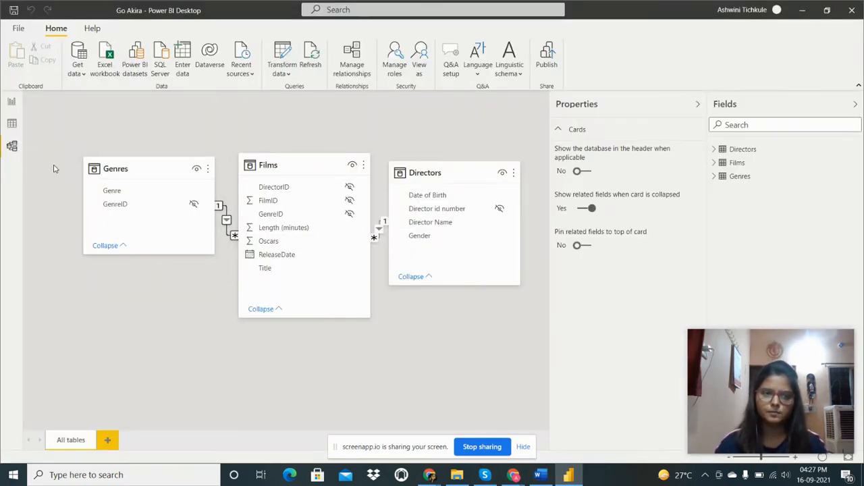
{"action": "left_click", "coordinate": [11, 126]}
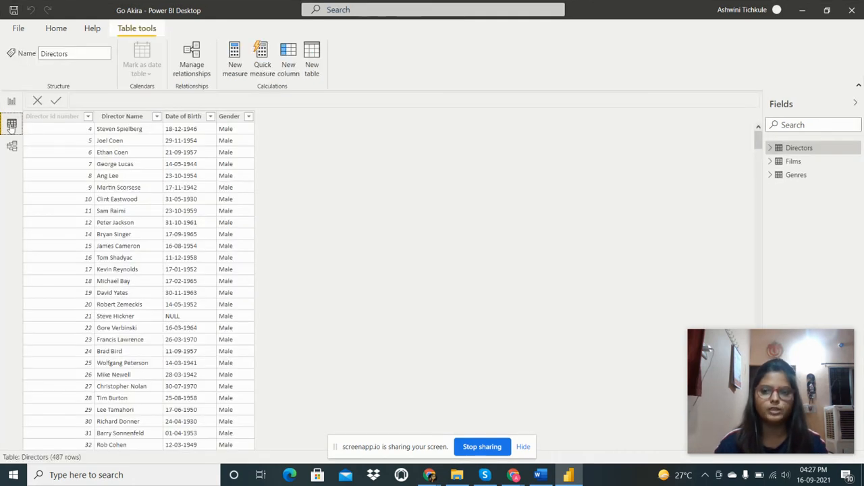
{"action": "left_click", "coordinate": [12, 103]}
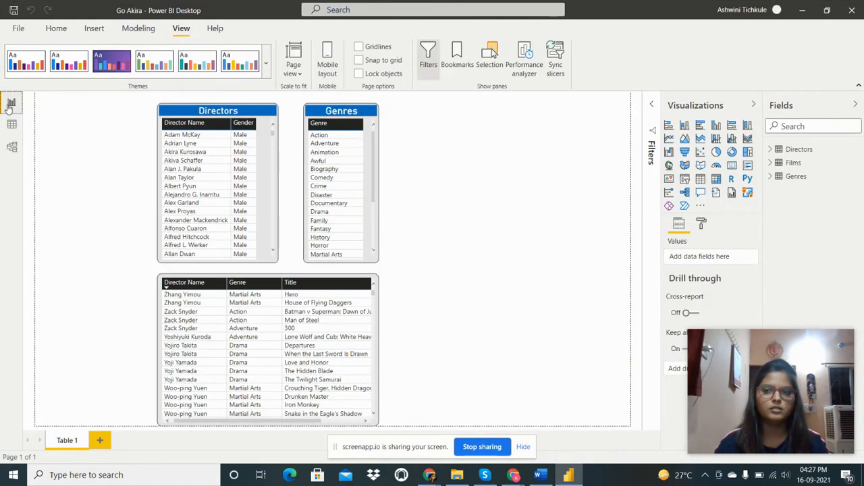
{"action": "left_click", "coordinate": [771, 149]}
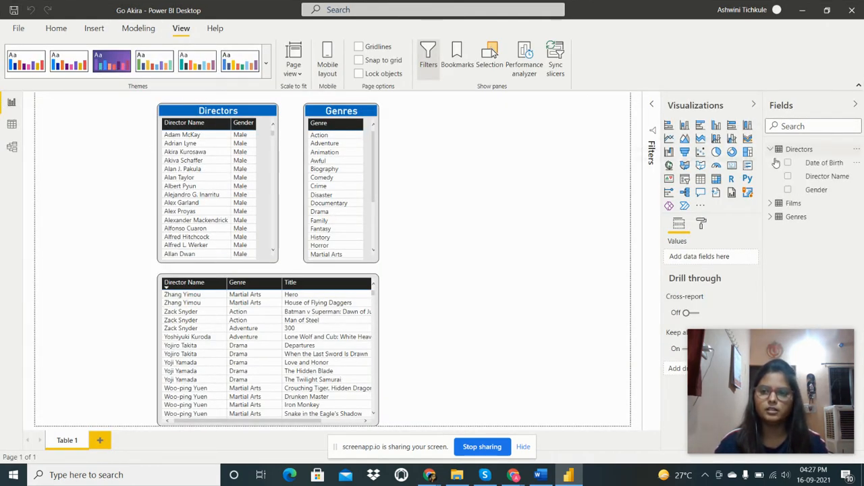
{"action": "left_click", "coordinate": [856, 162]}
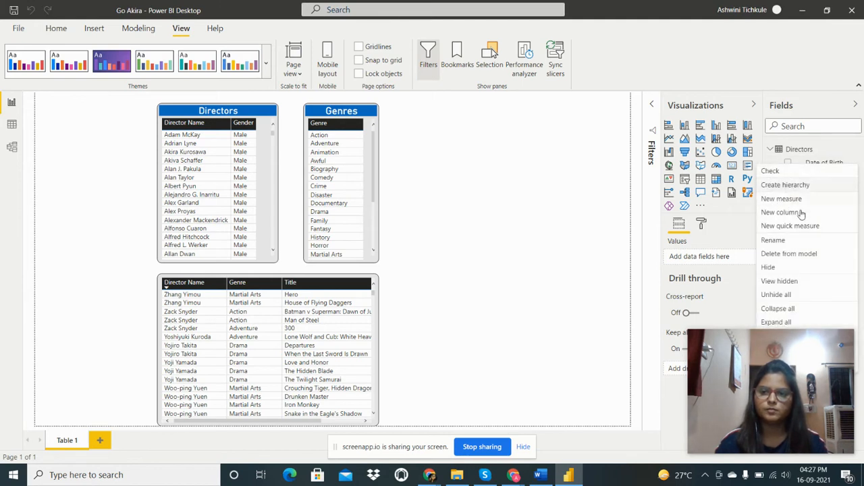
{"action": "left_click", "coordinate": [773, 240]}
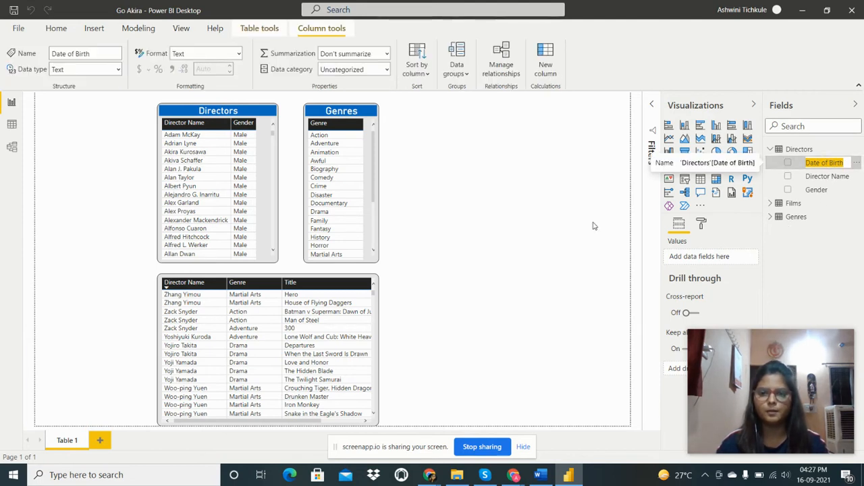
{"action": "left_click", "coordinate": [564, 202]}
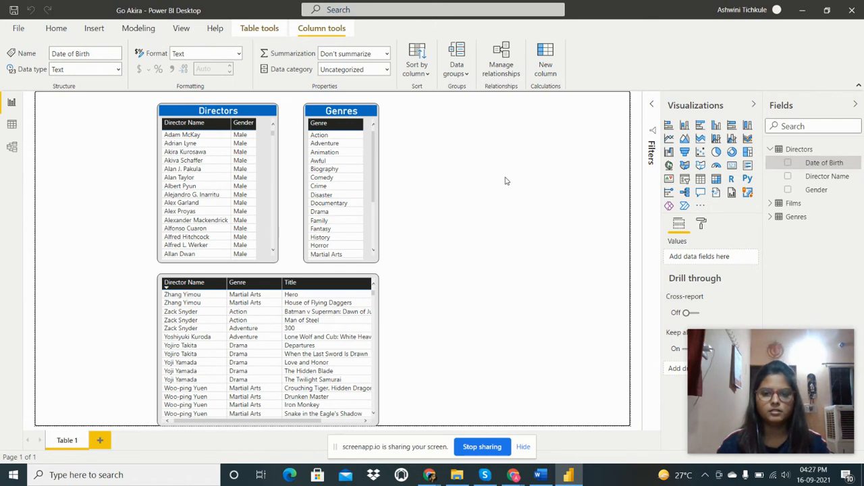
- Switch to Word and read the instructions for creating a table that lists the directors
{"action": "key", "text": "alt+Tab"}
{"action": "scroll", "coordinate": [424, 262], "scroll_direction": "down", "scroll_amount": 5}
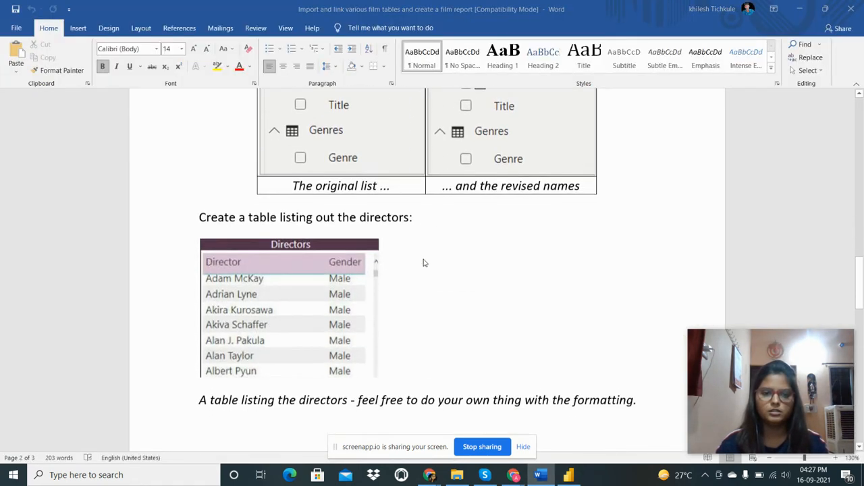
{"action": "scroll", "coordinate": [424, 263], "scroll_direction": "down", "scroll_amount": 1}
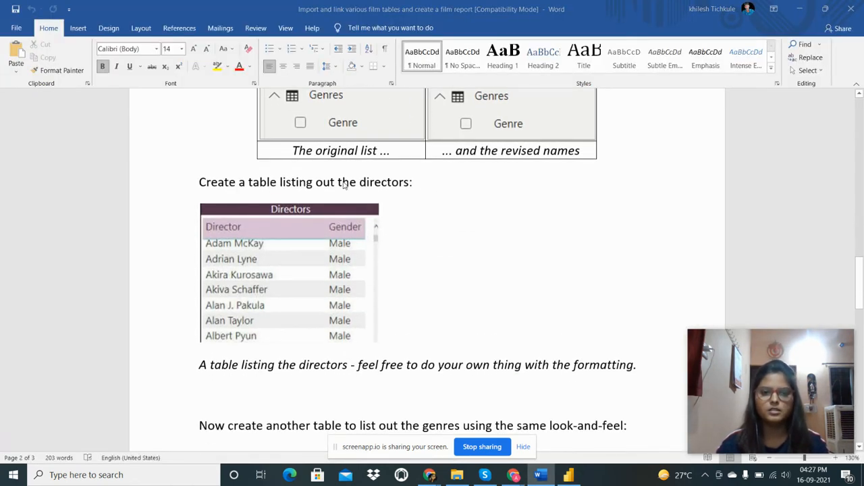
{"action": "left_click", "coordinate": [568, 475]}
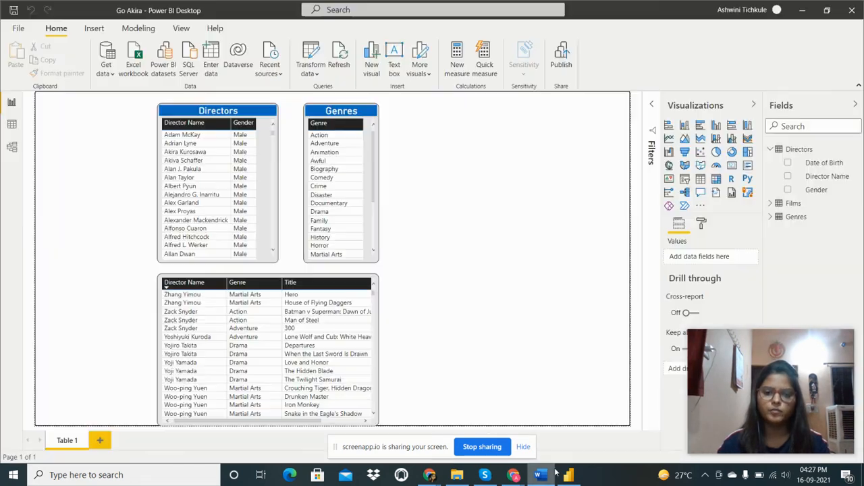
{"action": "left_click", "coordinate": [567, 475]}
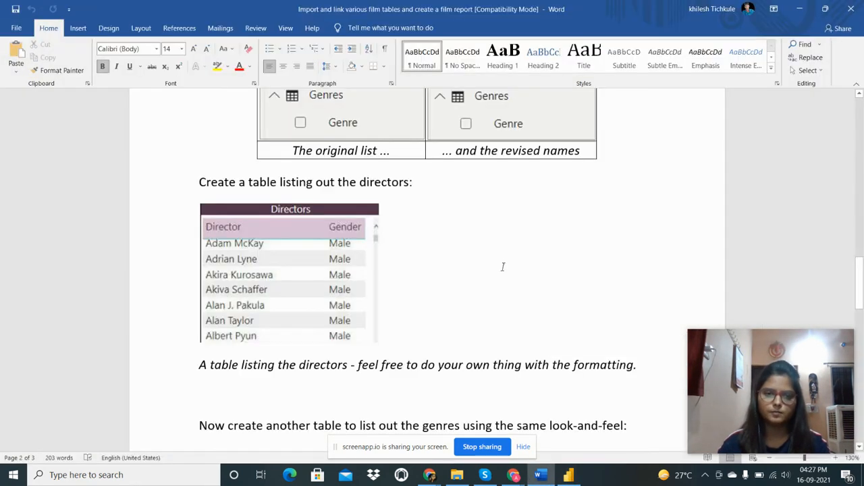
- Switch to Power BI Desktop and examine the fields and formatting options of the Directors table visual, including the Genres visual beside it
{"action": "left_click", "coordinate": [569, 475]}
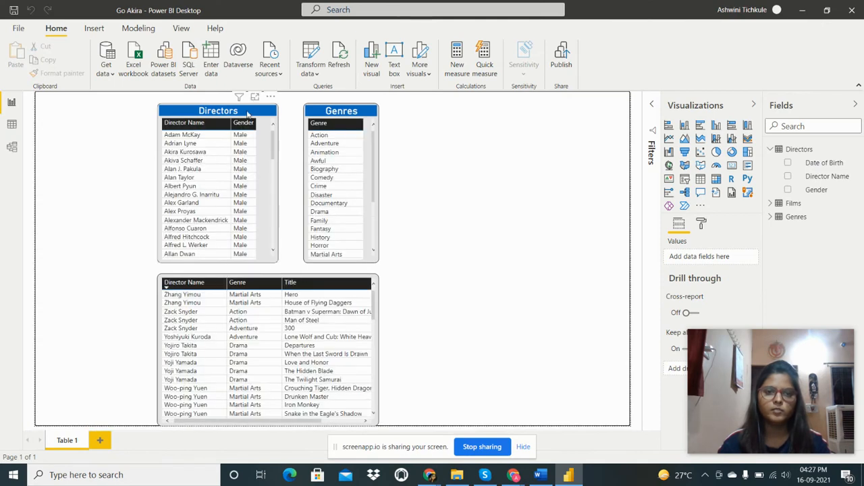
{"action": "left_click", "coordinate": [250, 113]}
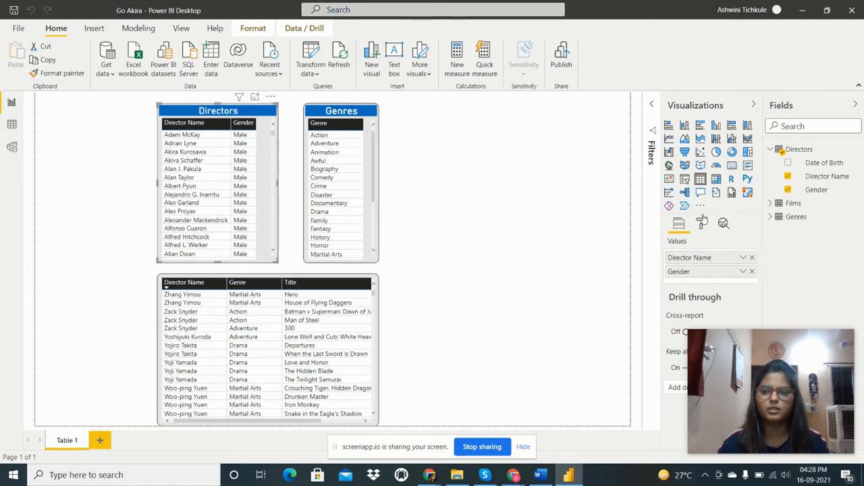
{"action": "left_click", "coordinate": [703, 223]}
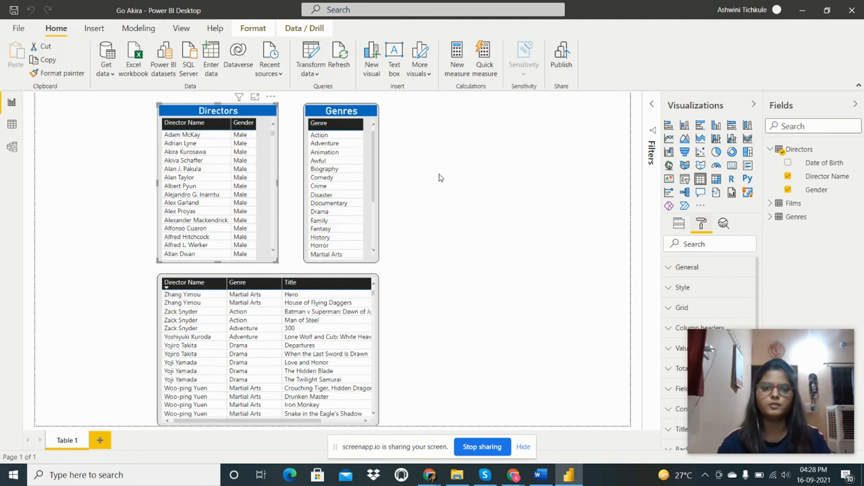
{"action": "left_click", "coordinate": [333, 112]}
- Switch to Word and read the instructions for a matching genres table and copying formatting with Format Painter
{"action": "left_click", "coordinate": [538, 475]}
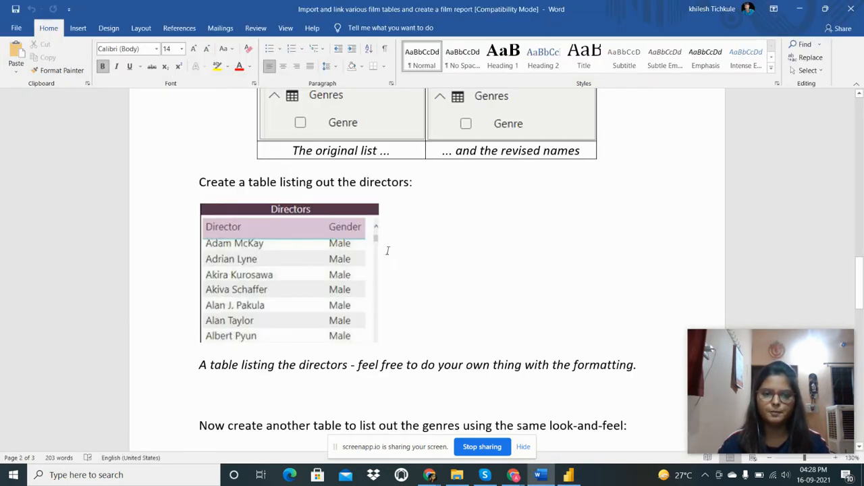
{"action": "scroll", "coordinate": [397, 260], "scroll_direction": "down", "scroll_amount": 4}
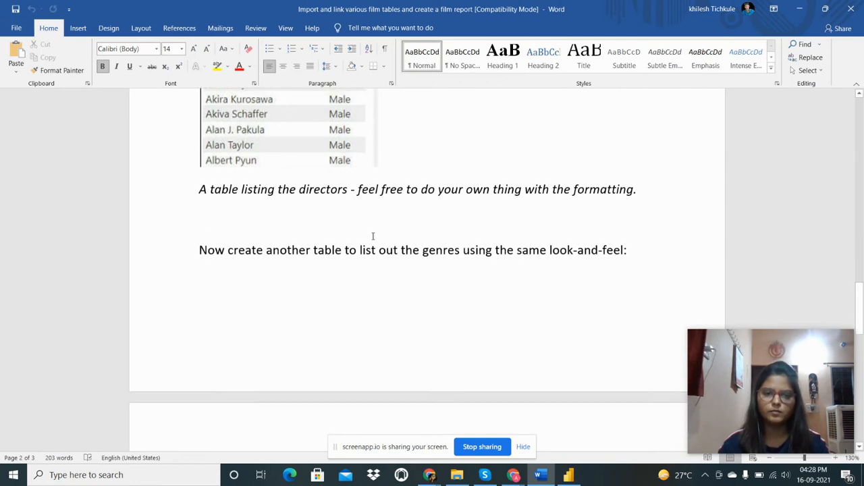
{"action": "scroll", "coordinate": [373, 236], "scroll_direction": "down", "scroll_amount": 7}
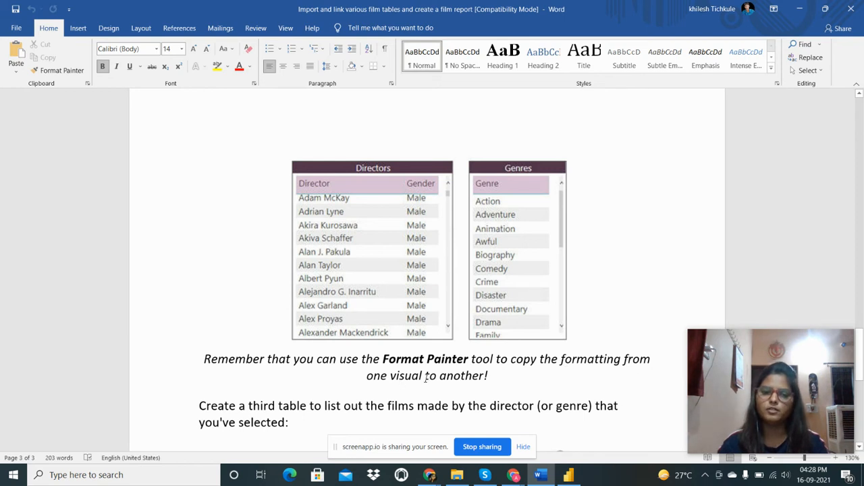
- Switch to Power BI Desktop and try to copy the Directors table visual's formatting with Format Painter
{"action": "left_click", "coordinate": [569, 475]}
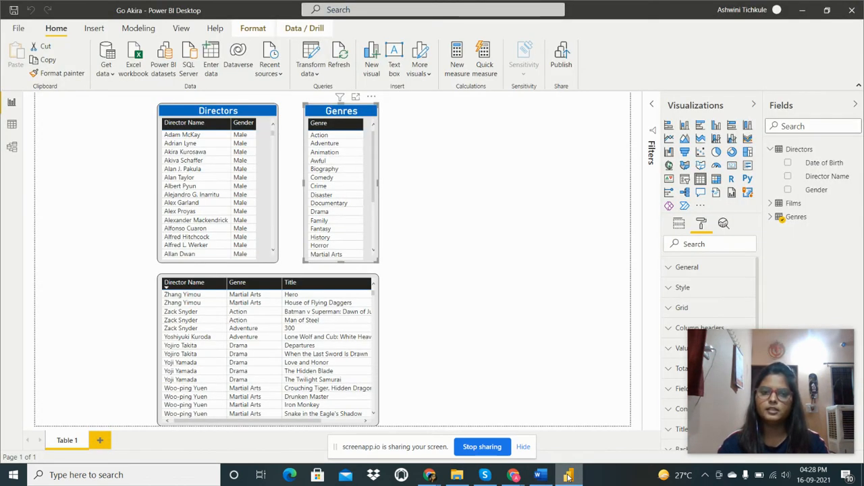
{"action": "left_click", "coordinate": [177, 116]}
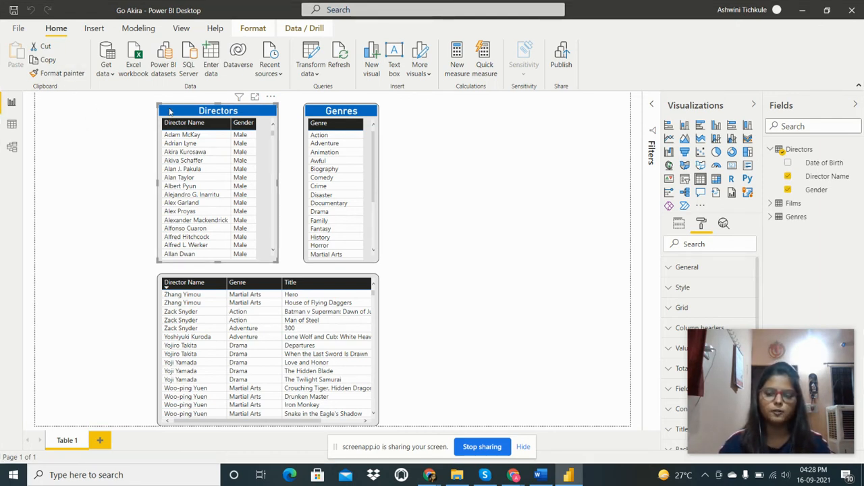
{"action": "left_click", "coordinate": [56, 76]}
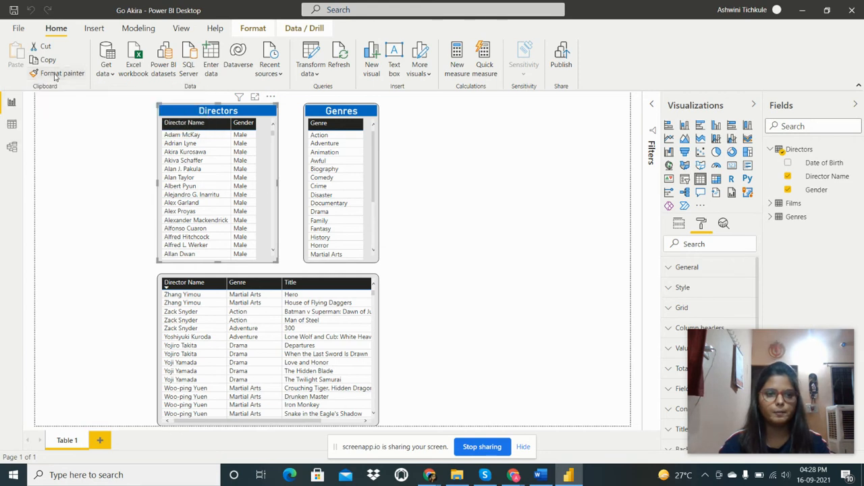
{"action": "left_click", "coordinate": [430, 148]}
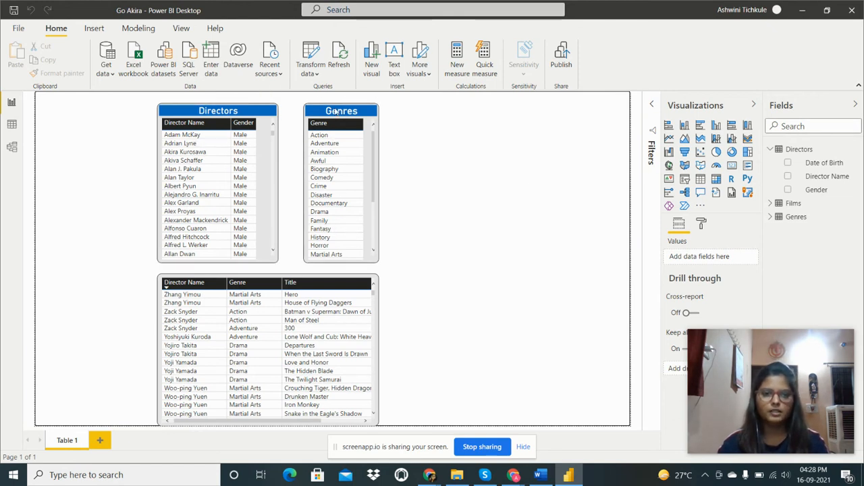
- Switch to Word and read the instructions for a third table listing films by the selected director or genre, including the sample table
{"action": "left_click", "coordinate": [341, 112]}
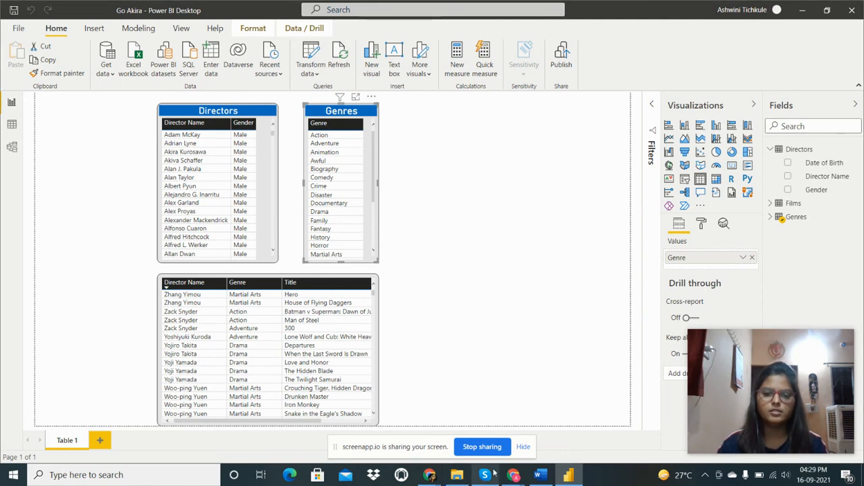
{"action": "left_click", "coordinate": [540, 474]}
{"action": "scroll", "coordinate": [409, 350], "scroll_direction": "down", "scroll_amount": 8}
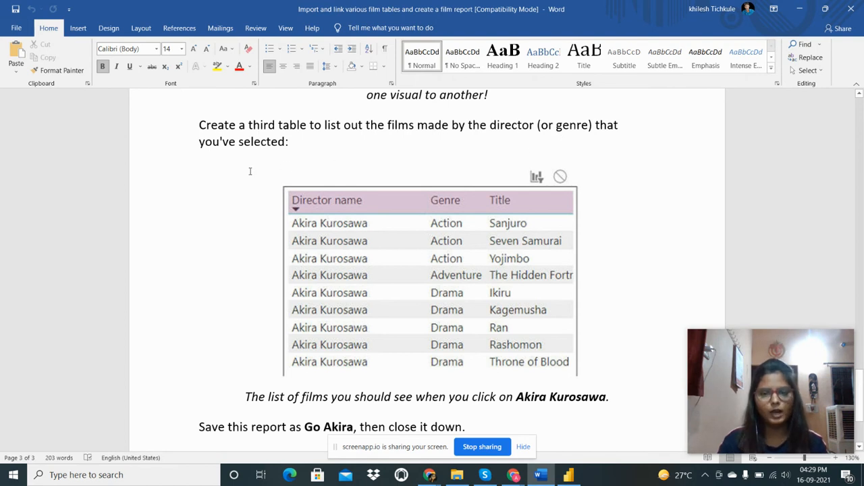
{"action": "scroll", "coordinate": [289, 212], "scroll_direction": "down", "scroll_amount": 1}
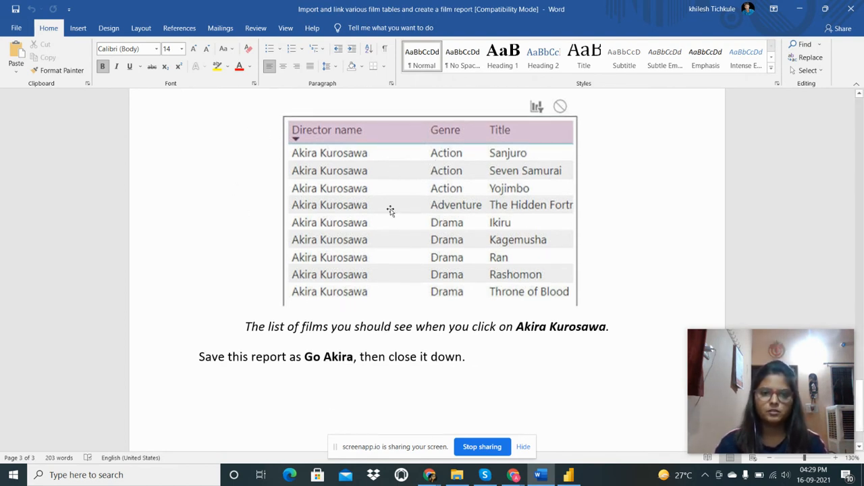
{"action": "scroll", "coordinate": [452, 243], "scroll_direction": "up", "scroll_amount": 1}
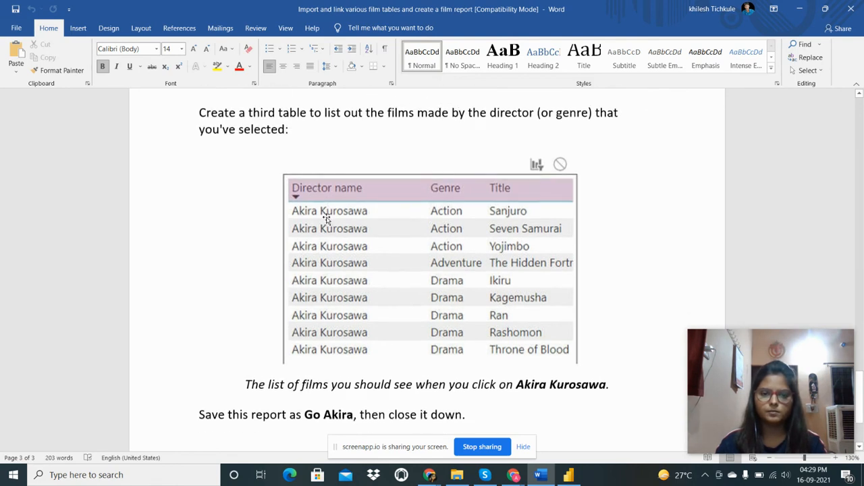
{"action": "scroll", "coordinate": [308, 399], "scroll_direction": "down", "scroll_amount": 1}
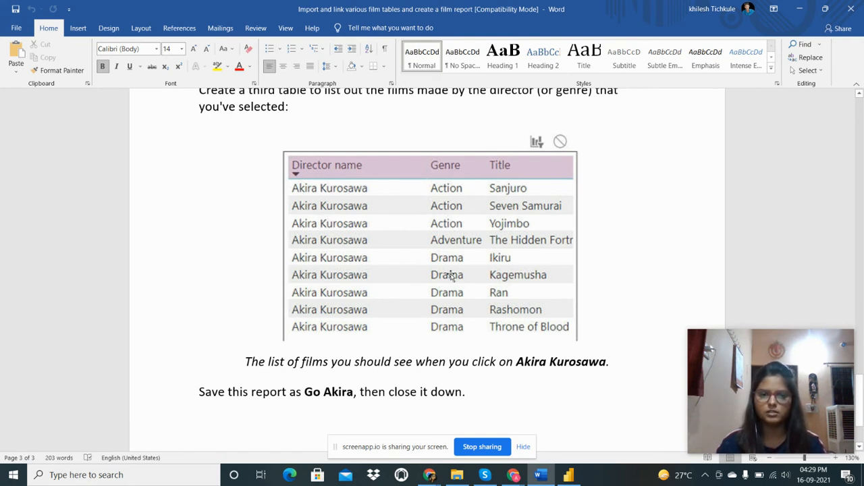
- Switch to Power BI Desktop and examine the films table visual's fields, expanding the Films and Genres tables to show Title and Genre
{"action": "left_click", "coordinate": [569, 474]}
{"action": "left_click", "coordinate": [319, 283]}
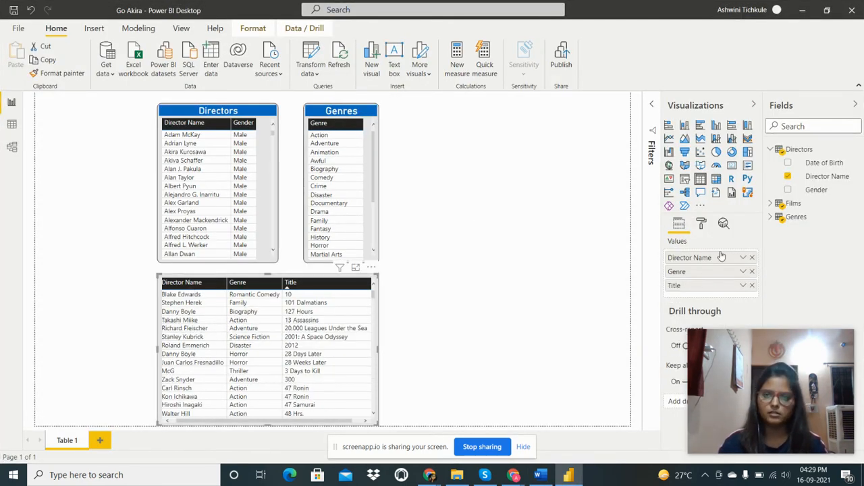
{"action": "left_click", "coordinate": [771, 206]}
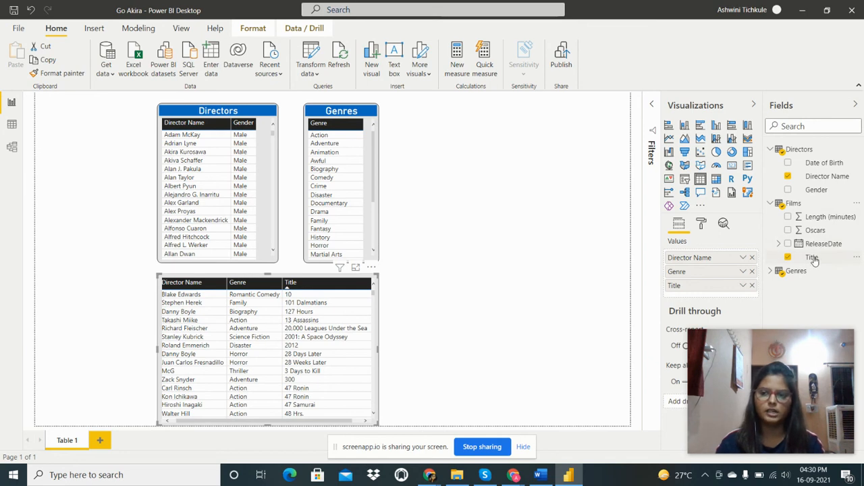
{"action": "left_click", "coordinate": [770, 270]}
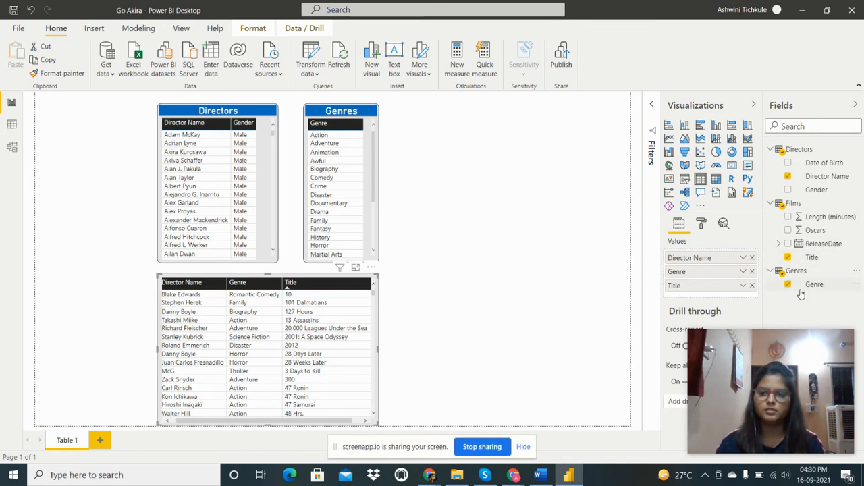
- Sort the films table visual by Director Name in ascending order and filter it to Akira Kurosawa from the Directors visual
{"action": "left_click", "coordinate": [191, 284]}
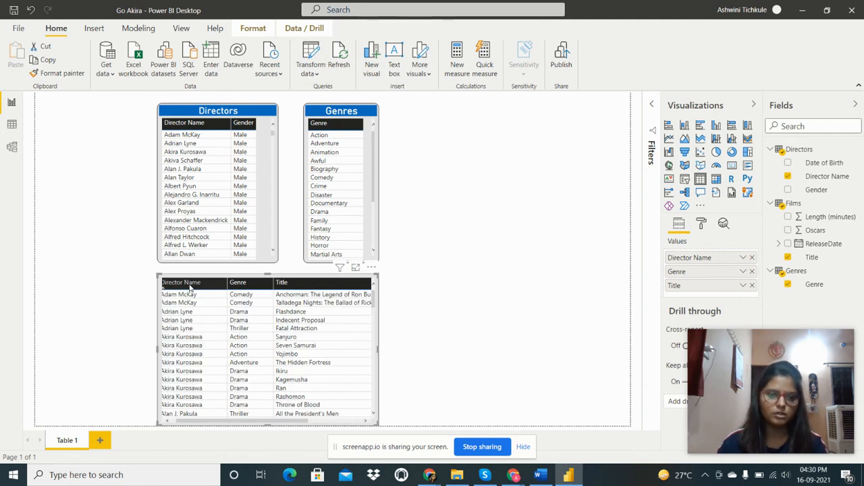
{"action": "left_click", "coordinate": [182, 340]}
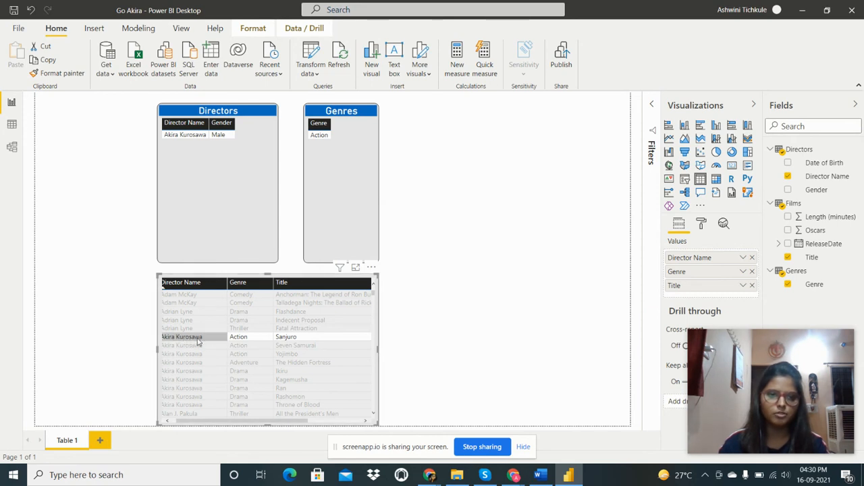
{"action": "left_click", "coordinate": [180, 137]}
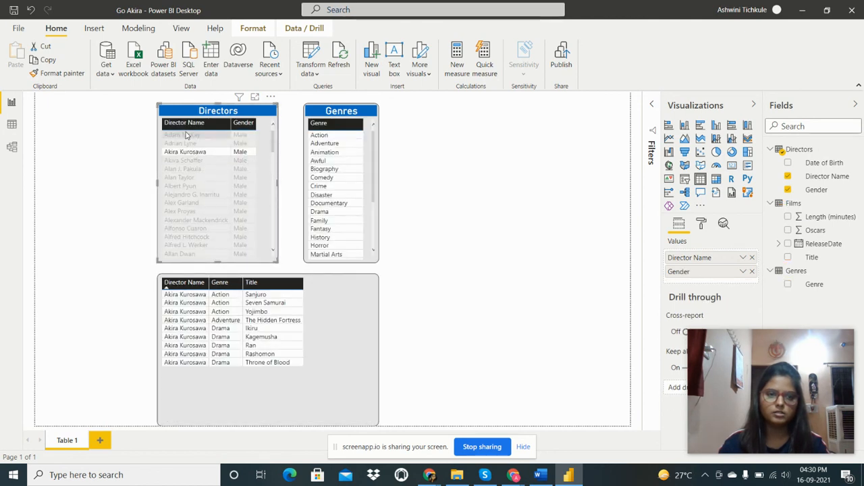
- Filter the films table by several directors from the Directors visual, including Adam McKay, Adrian Lyne and Akira Kurosawa, ending with Alfonso Cuaron selected
{"action": "left_click", "coordinate": [187, 134]}
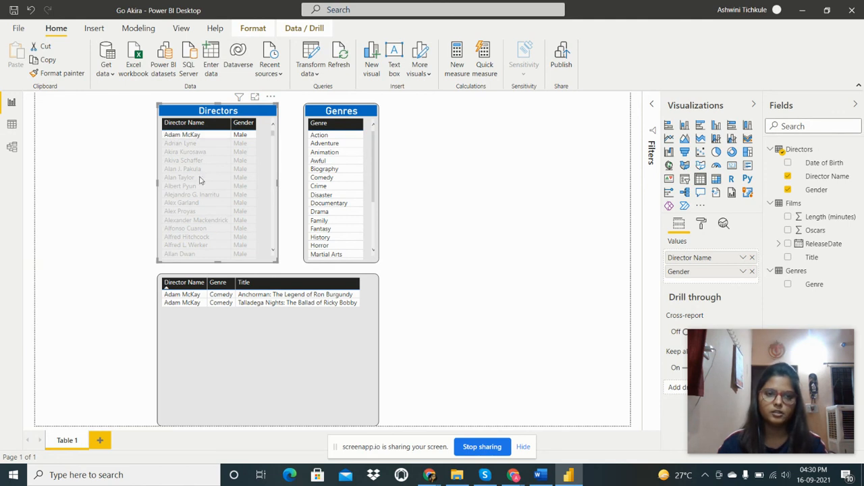
{"action": "left_click", "coordinate": [198, 154]}
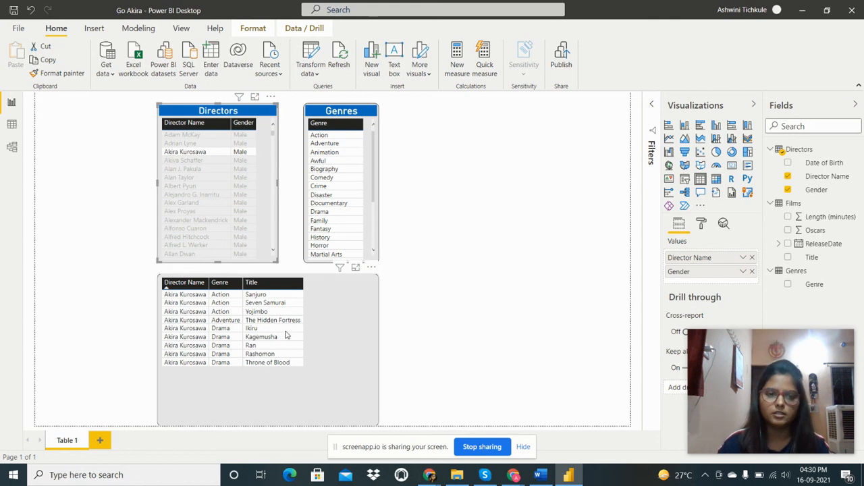
{"action": "left_click", "coordinate": [193, 136]}
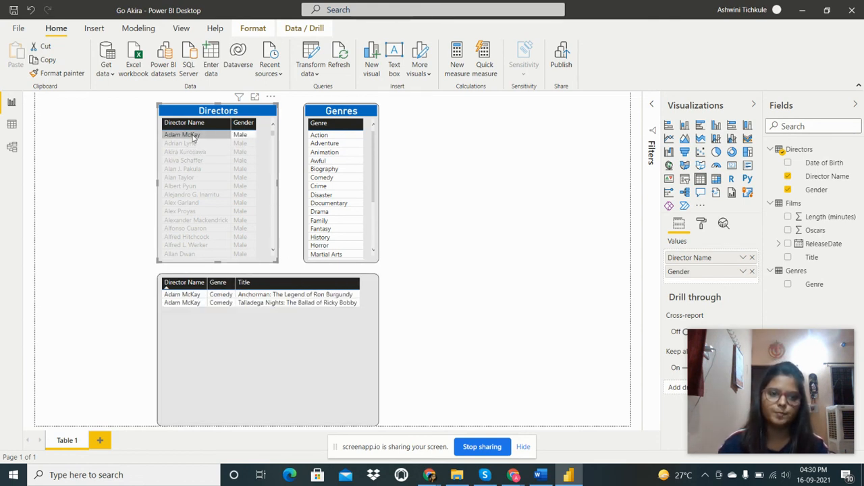
{"action": "left_click", "coordinate": [183, 143]}
{"action": "left_click", "coordinate": [186, 152]}
{"action": "left_click", "coordinate": [188, 178]}
{"action": "left_click", "coordinate": [186, 228]}
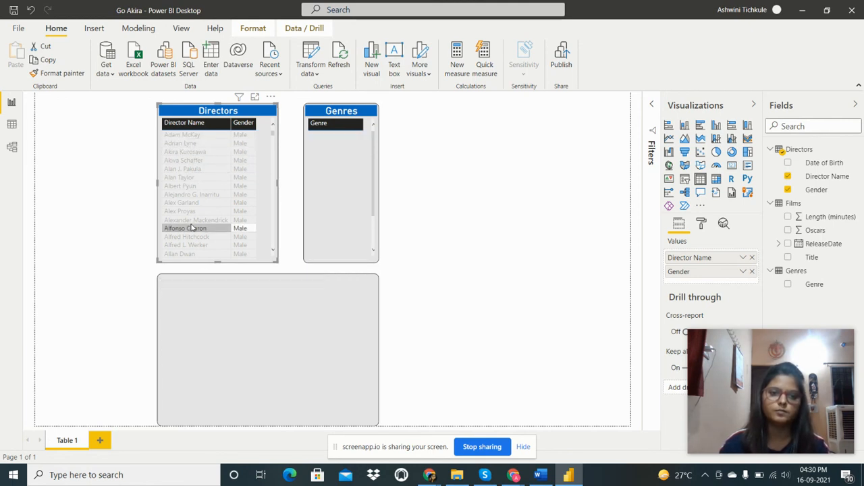
{"action": "left_click", "coordinate": [449, 230]}
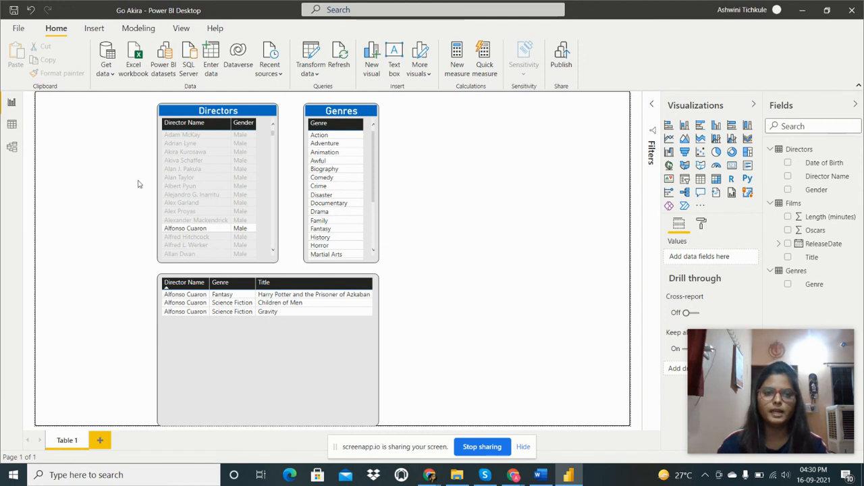